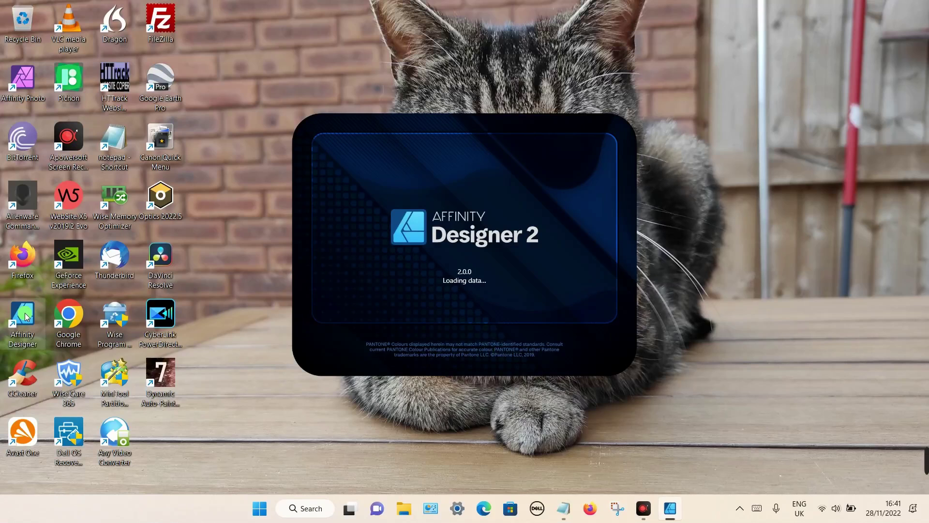
# Create a new 1920×1080 document and cover the artboard with a teal 53A8AF rectangle
pyautogui.click(26, 315)
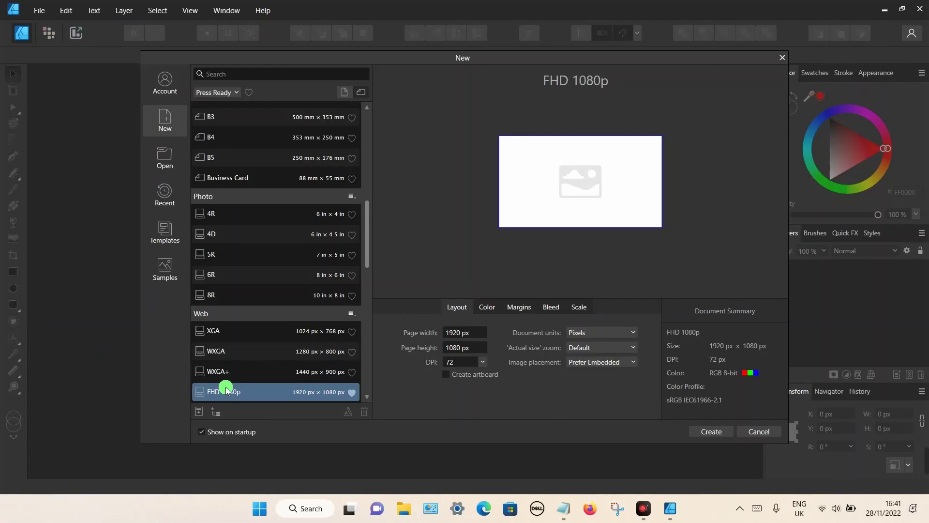
pyautogui.doubleClick(226, 389)
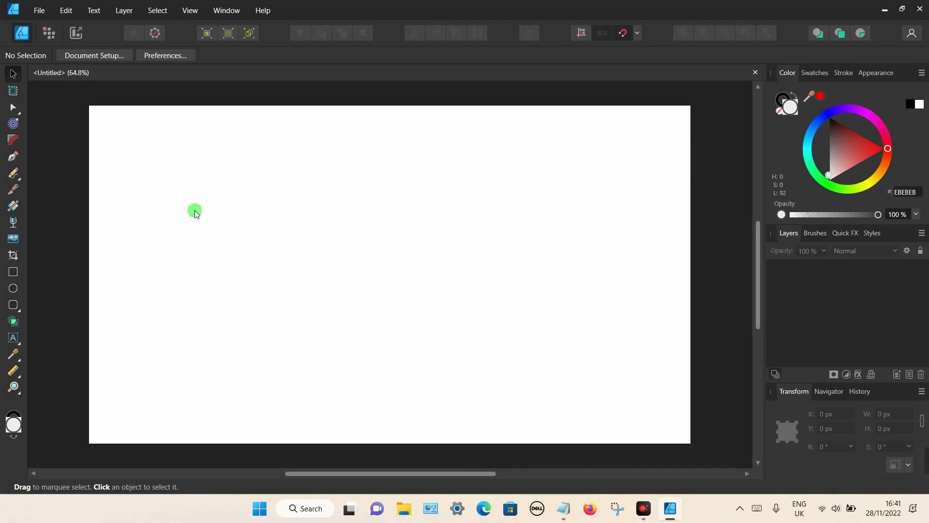
pyautogui.click(14, 272)
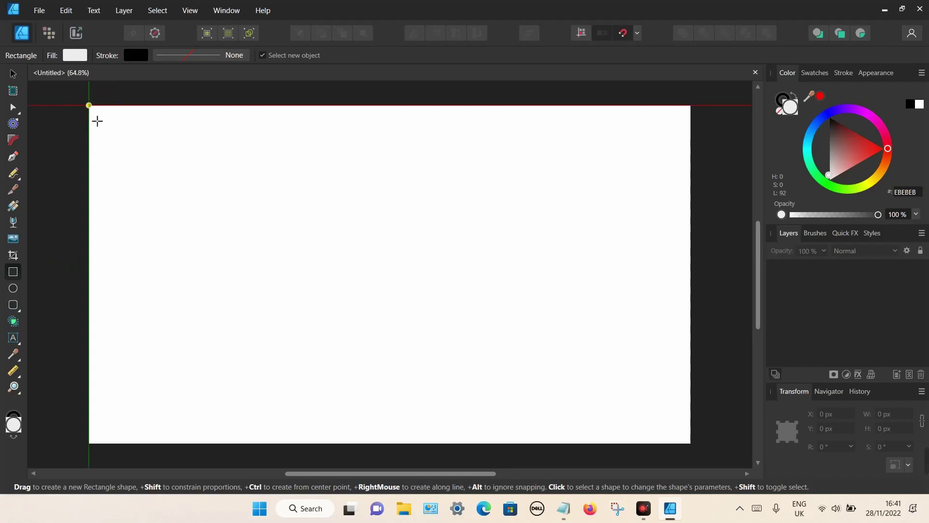
pyautogui.moveTo(89, 105); pyautogui.dragTo(691, 444)
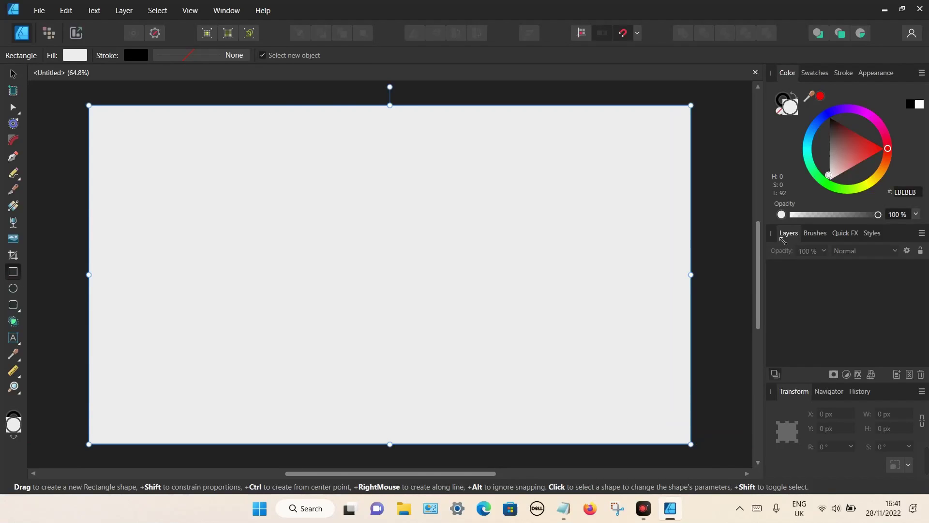
pyautogui.click(814, 150)
pyautogui.click(837, 152)
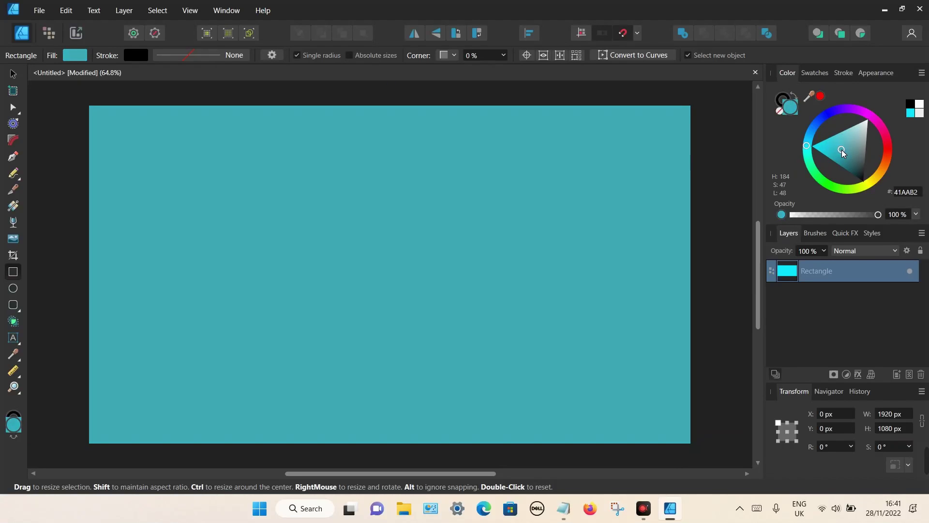
pyautogui.moveTo(846, 151); pyautogui.dragTo(846, 152)
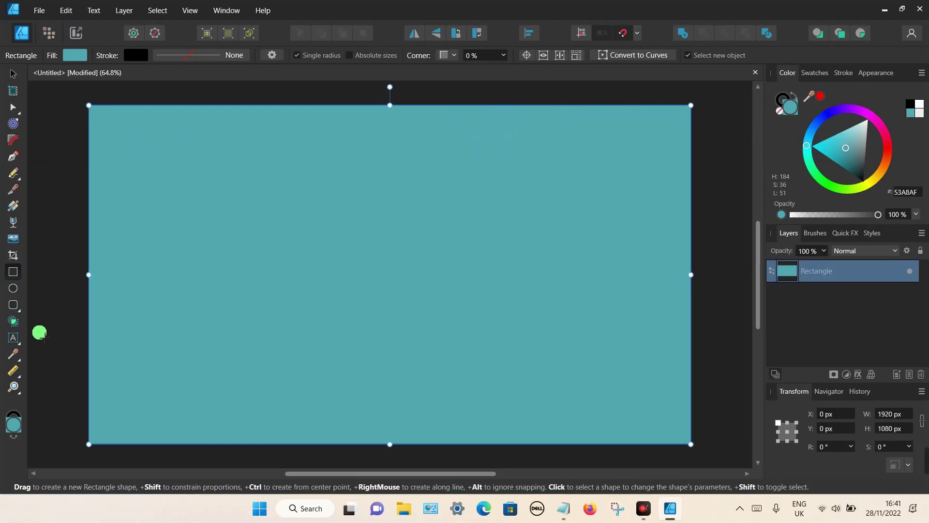
# Paste 'How to highlight text in affinity' as black artistic text and nudge it into place
pyautogui.click(15, 337)
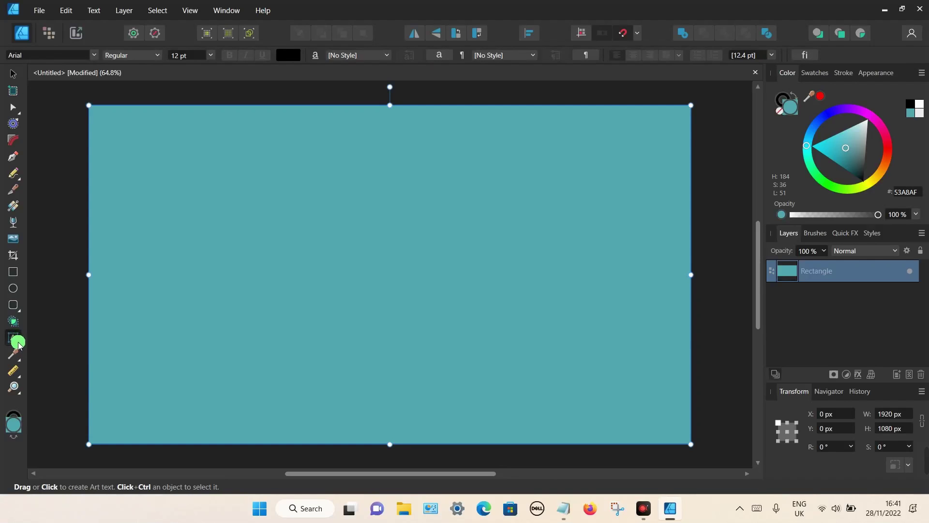
pyautogui.click(18, 343)
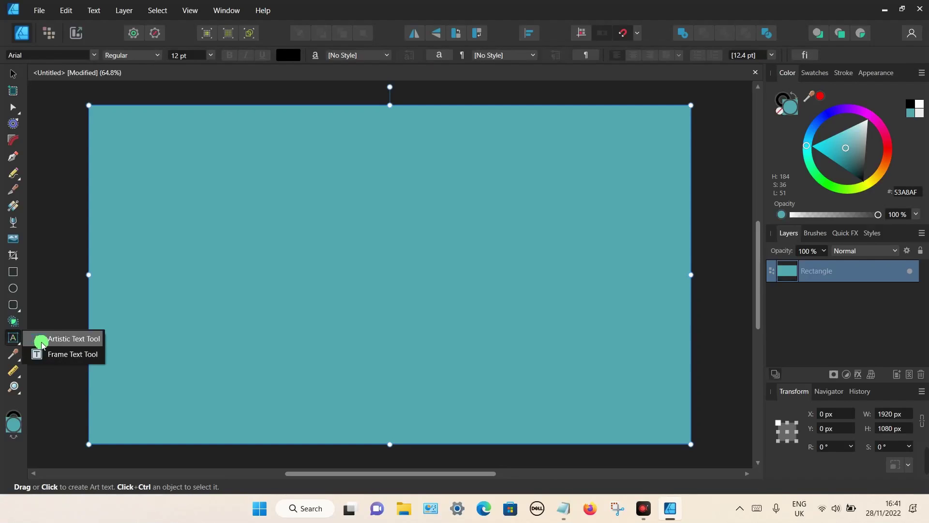
pyautogui.moveTo(120, 263); pyautogui.dragTo(158, 302)
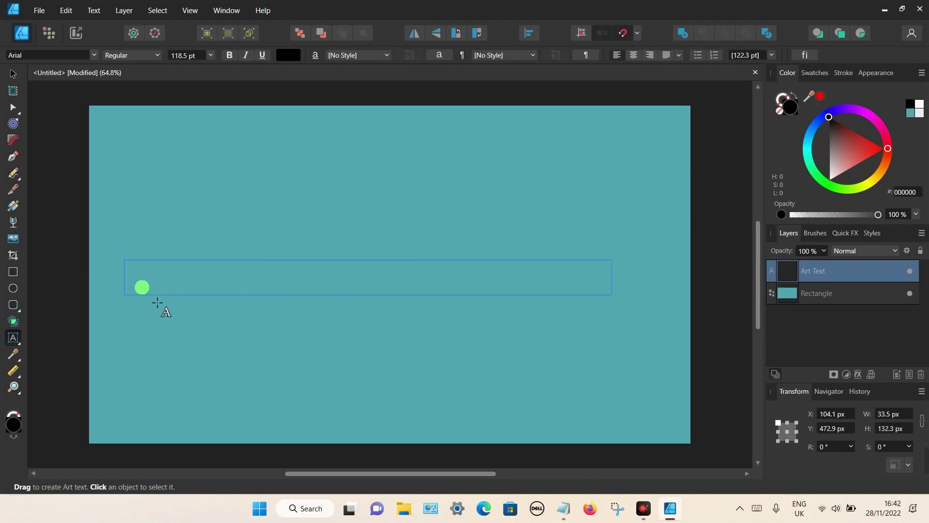
pyautogui.write('How to highlight text in affinity')
pyautogui.press('Escape')
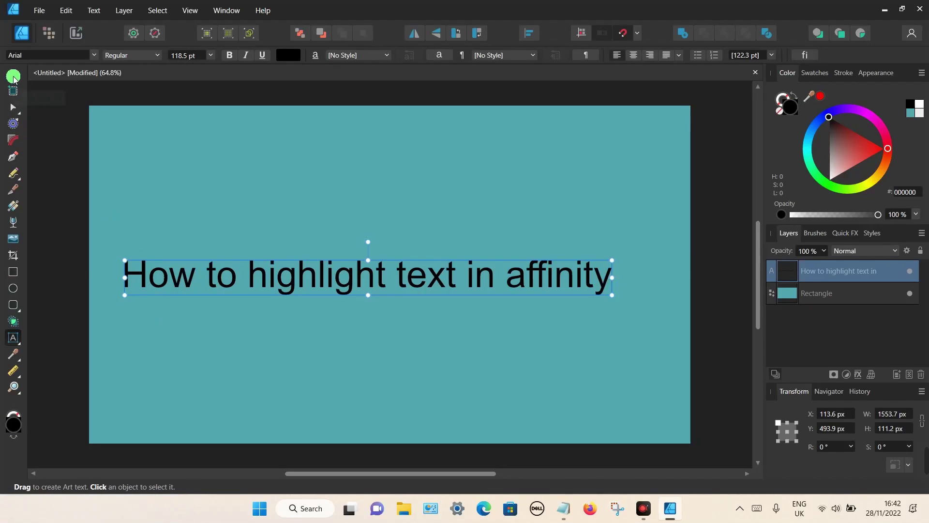
pyautogui.click(13, 74)
pyautogui.moveTo(286, 288)
pyautogui.mouseDown()
pyautogui.moveTo(308, 292)
pyautogui.moveTo(301, 286)
pyautogui.mouseUp()
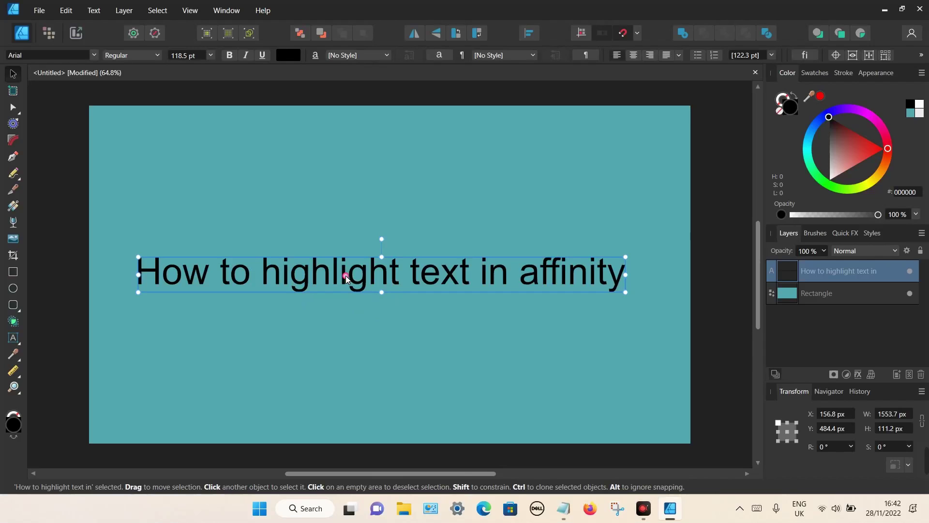
# Apply Bebas from Favorites, scale the title to 96.6 pt and widen its tracking
pyautogui.click(94, 55)
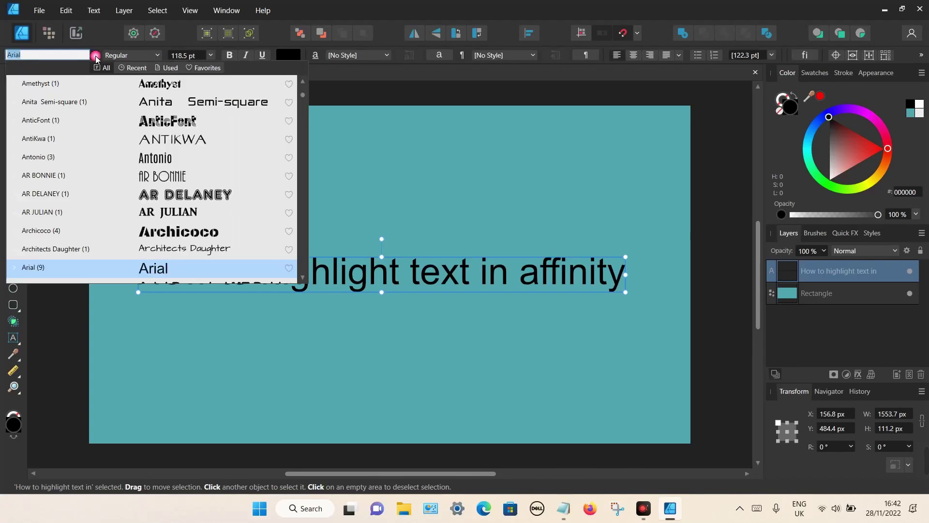
pyautogui.scroll(-1, 192, 222)
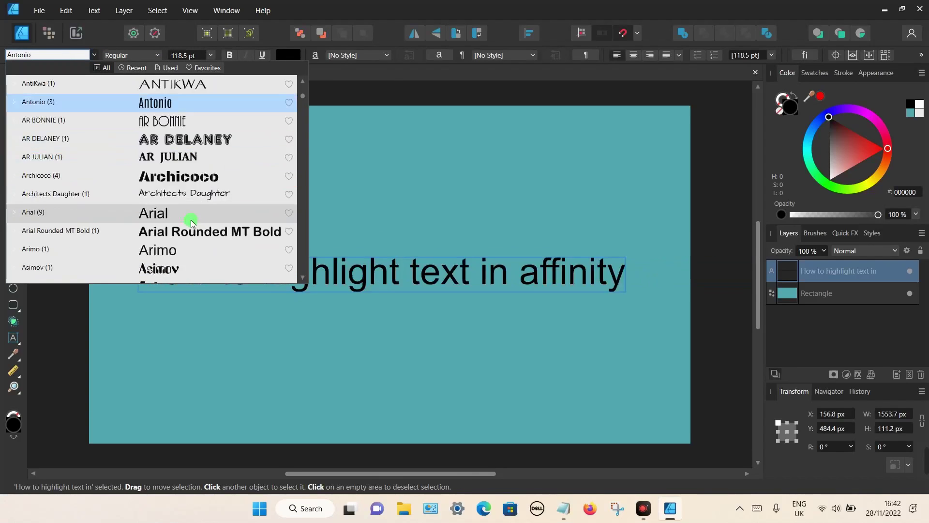
pyautogui.scroll(-1, 192, 223)
pyautogui.scroll(2, 192, 194)
pyautogui.click(199, 68)
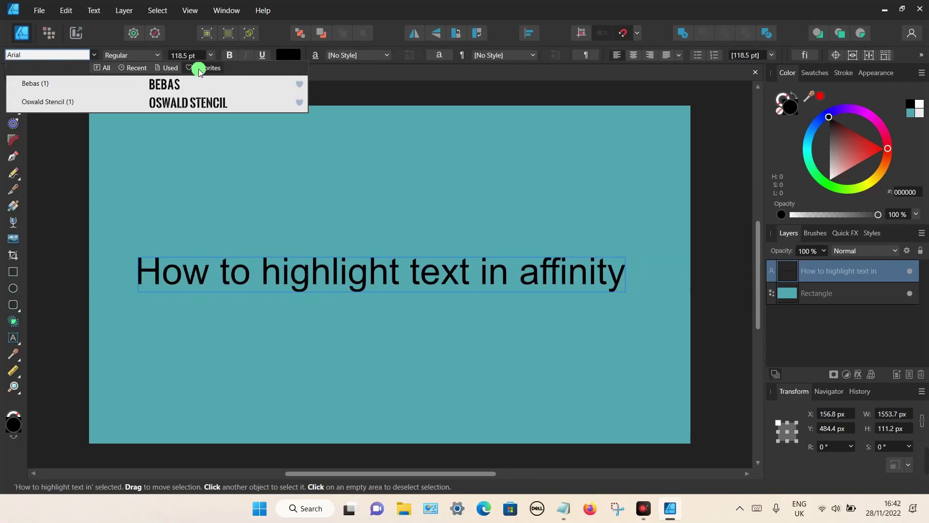
pyautogui.click(167, 85)
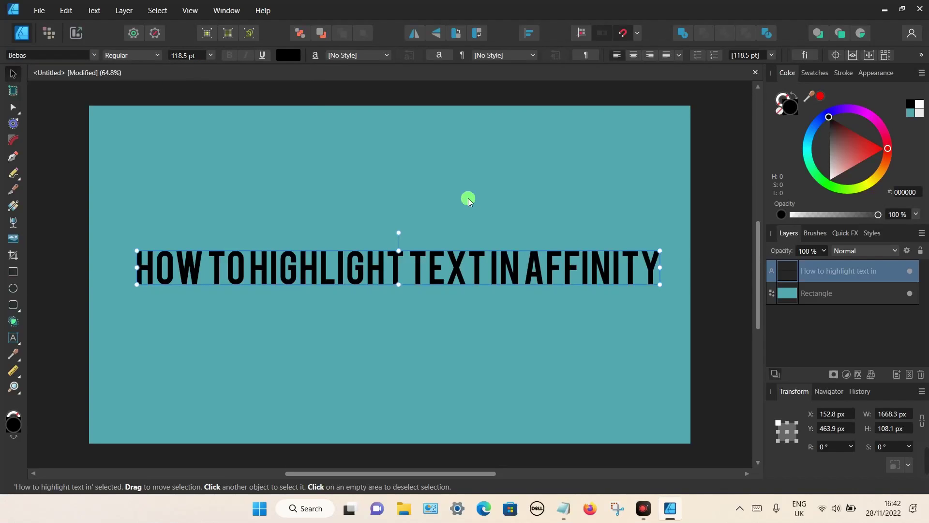
pyautogui.moveTo(659, 286); pyautogui.dragTo(563, 266)
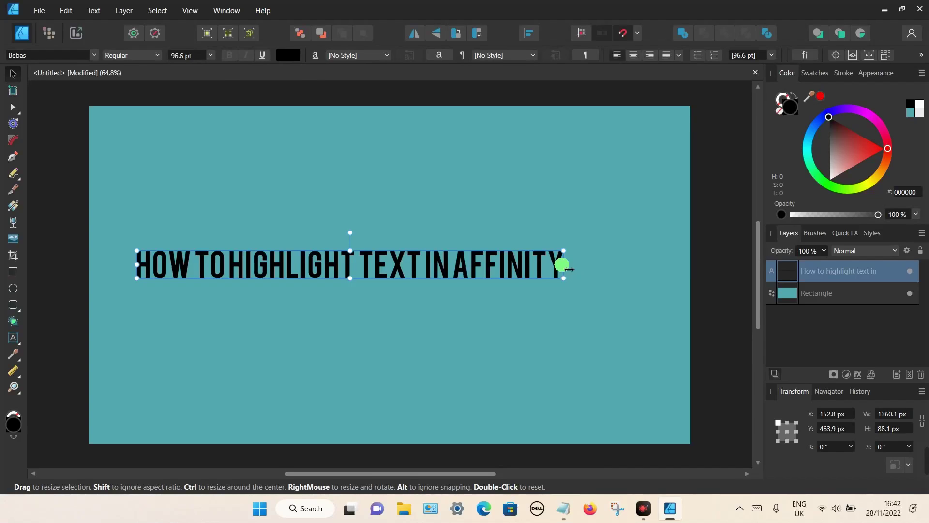
pyautogui.hotkey('alt', 'Right')
pyautogui.hotkey('alt', 'Right')
pyautogui.hotkey('alt', 'Right')
pyautogui.hotkey('alt', 'Right')
pyautogui.hotkey('alt', 'Right')
pyautogui.hotkey('alt', 'Right')
pyautogui.hotkey('alt', 'Right')
pyautogui.hotkey('alt', 'Right')
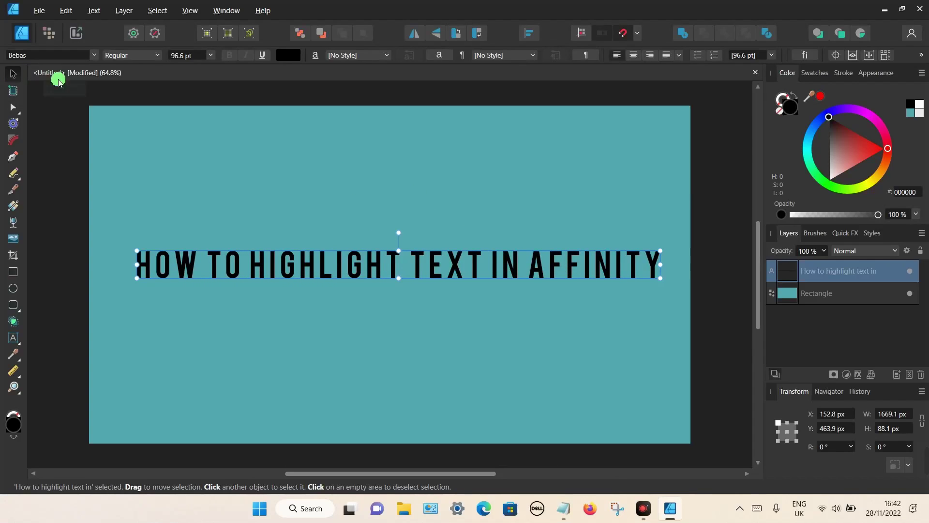
# Break the title before IN onto a second line and centre-align both lines
pyautogui.tripleClick(493, 269)
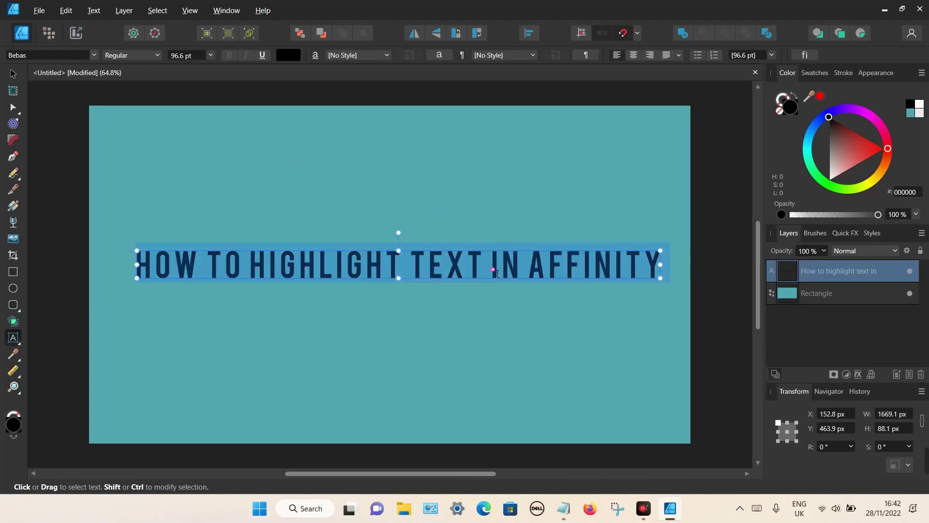
pyautogui.click(493, 270)
pyautogui.press('Return')
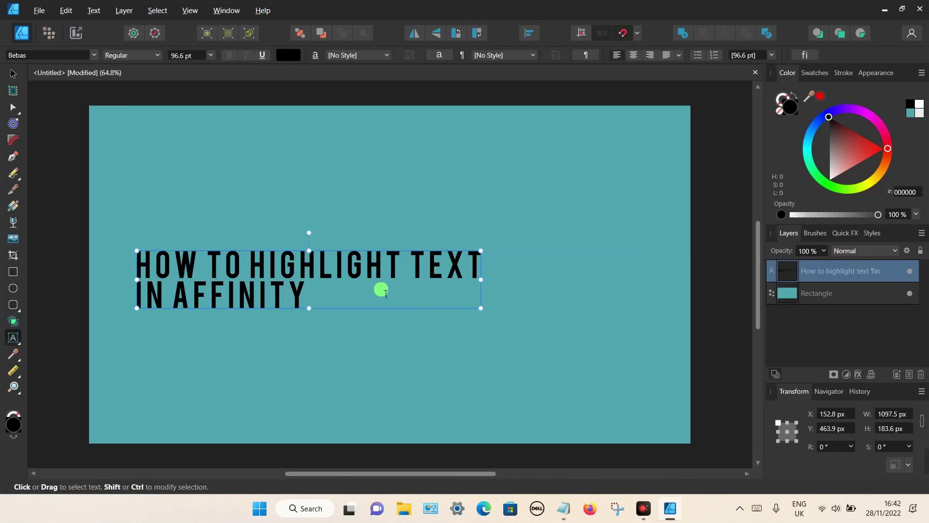
pyautogui.moveTo(349, 290); pyautogui.dragTo(128, 284)
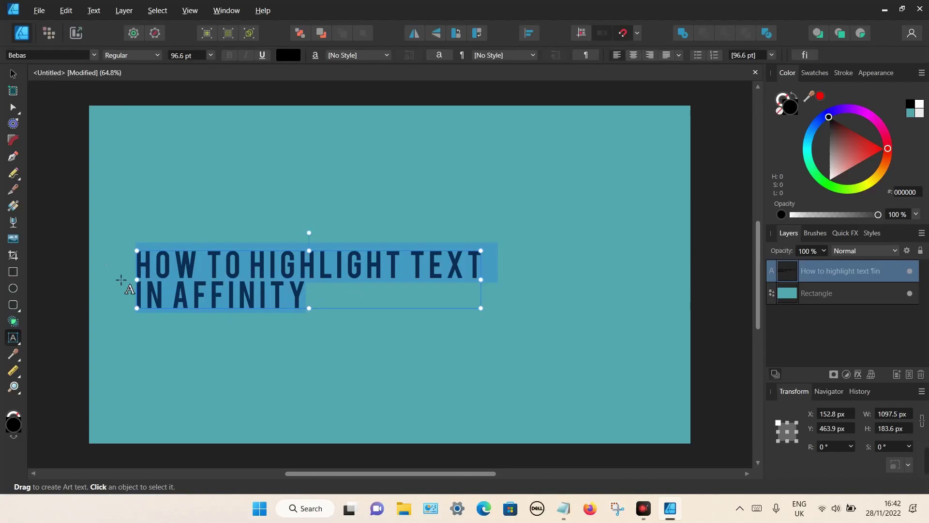
pyautogui.click(634, 56)
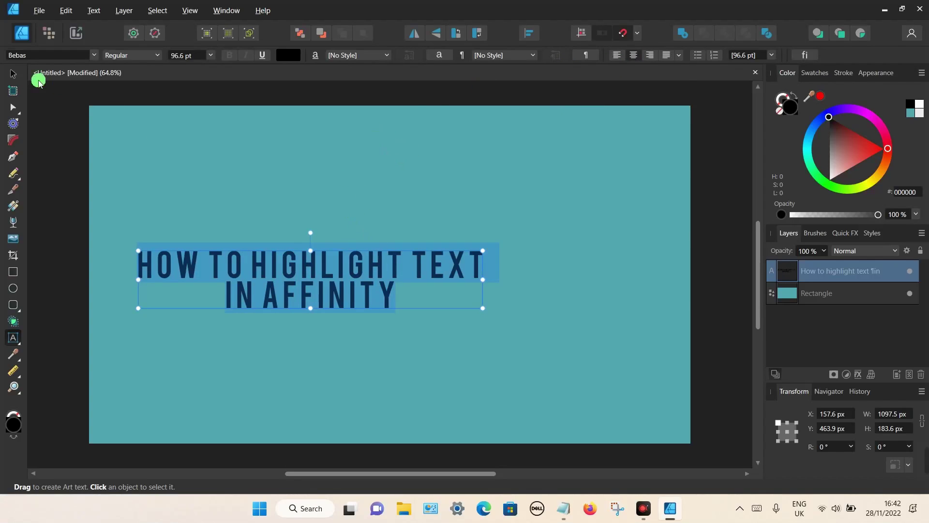
# Enlarge the two-line title to 135.3 pt and move it toward the page centre
pyautogui.click(13, 73)
pyautogui.moveTo(483, 309); pyautogui.dragTo(619, 365)
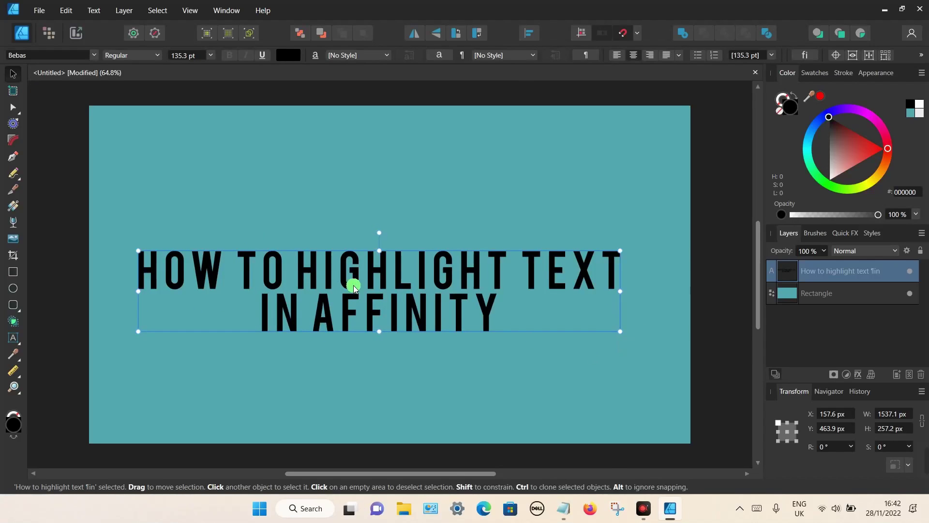
pyautogui.click(12, 84)
pyautogui.moveTo(348, 292); pyautogui.dragTo(356, 274)
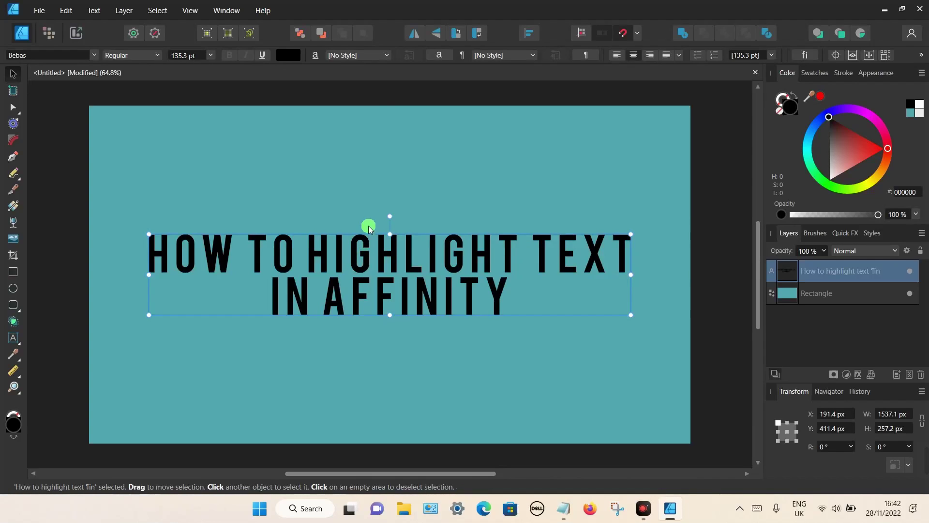
# Open the Character panel, select the word HOW, then reselect the whole title object
pyautogui.click(439, 56)
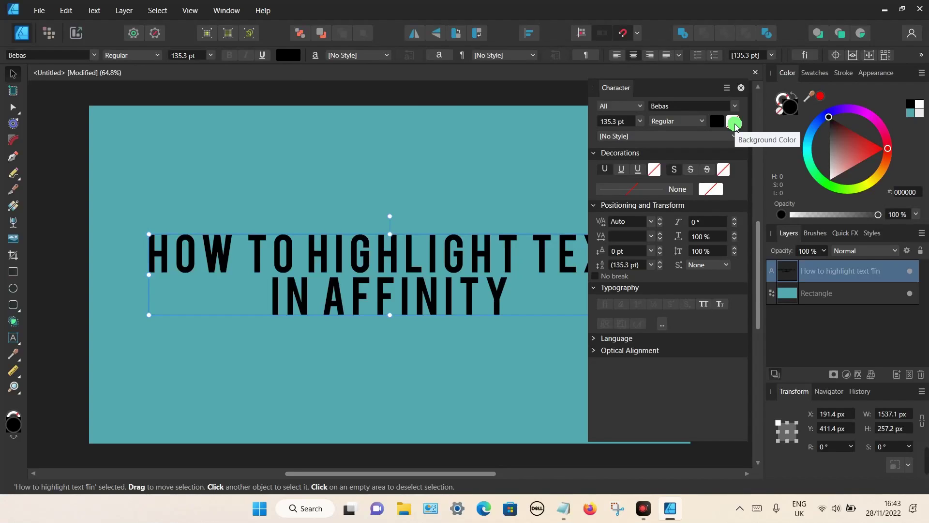
pyautogui.click(237, 254)
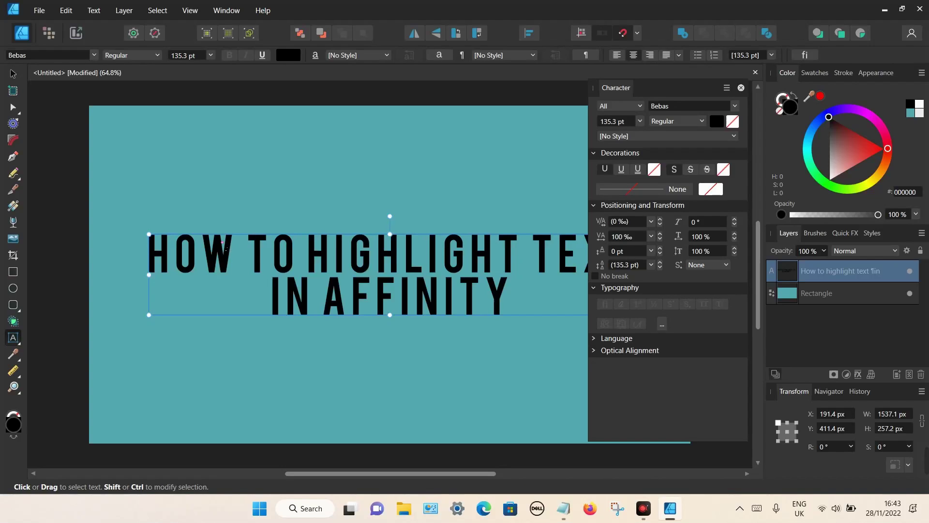
pyautogui.moveTo(233, 252); pyautogui.dragTo(148, 250)
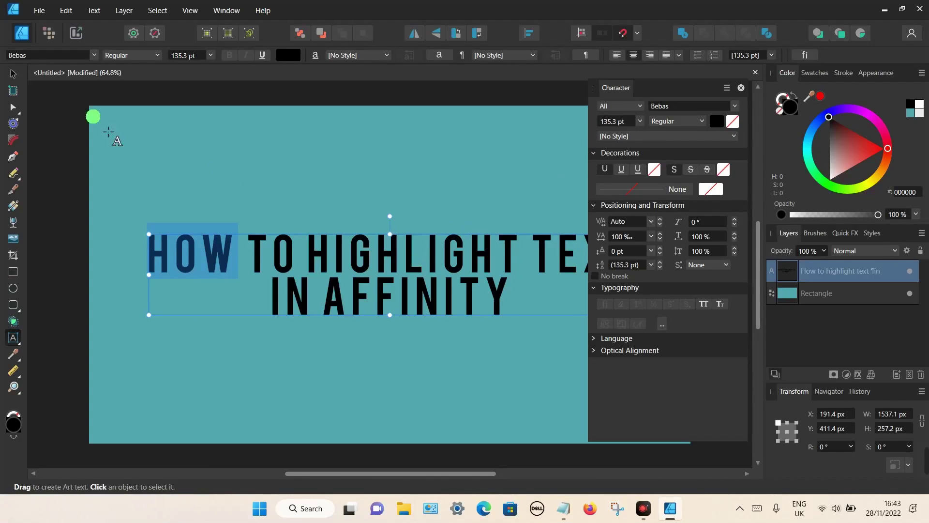
pyautogui.click(13, 75)
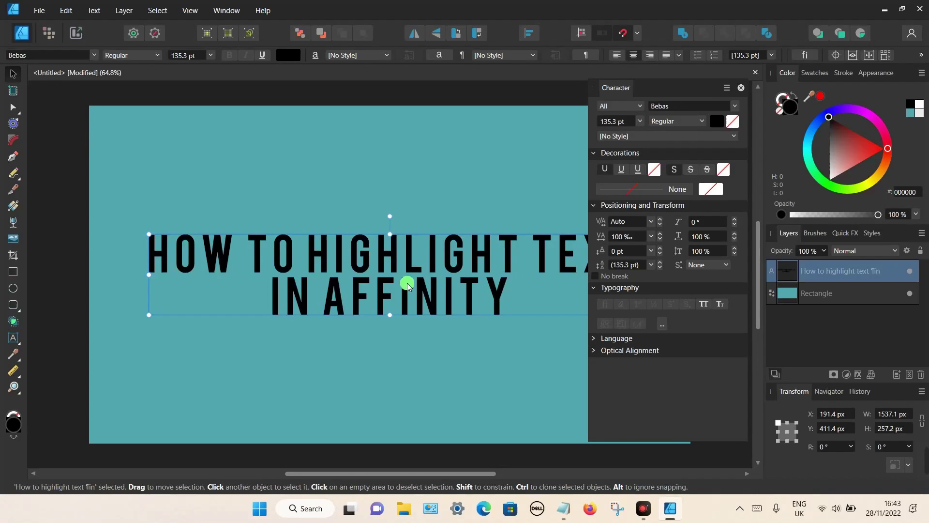
# Set the title's highlight background colour to white using the HSL colour wheel
pyautogui.click(733, 122)
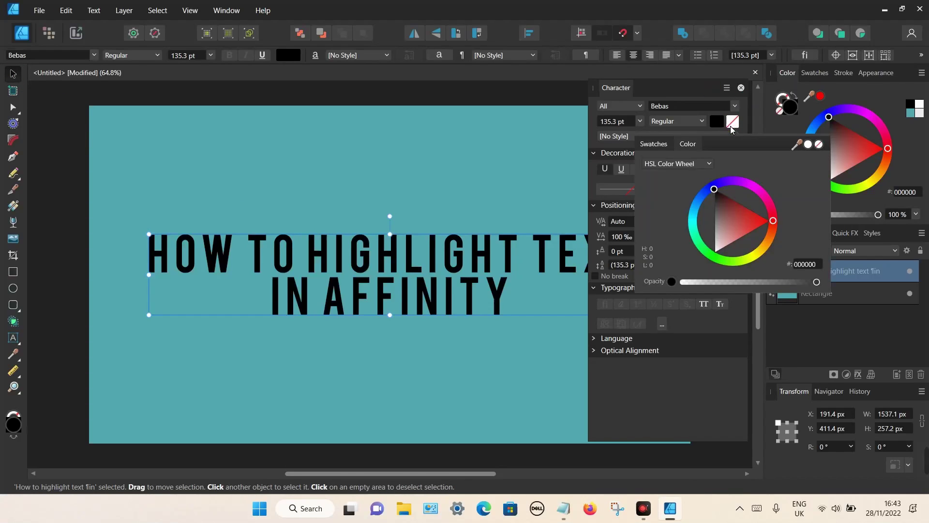
pyautogui.click(710, 166)
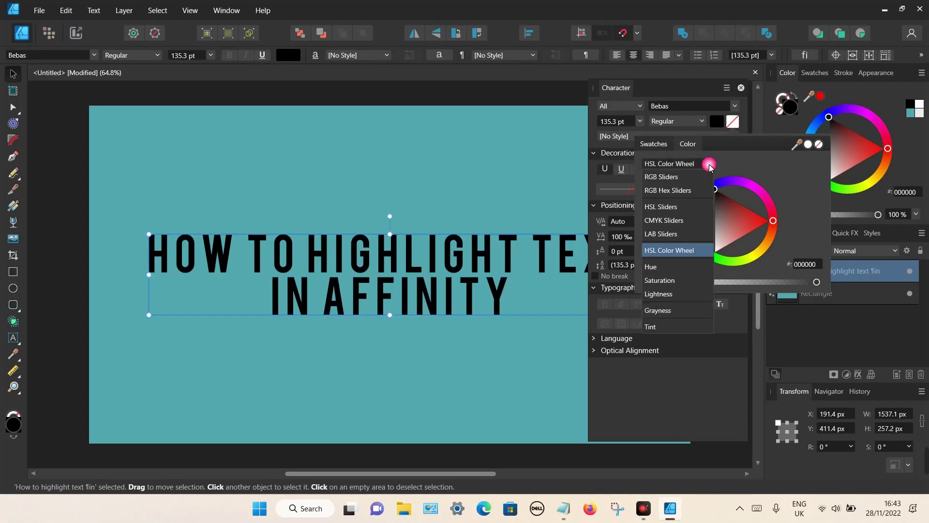
pyautogui.click(660, 212)
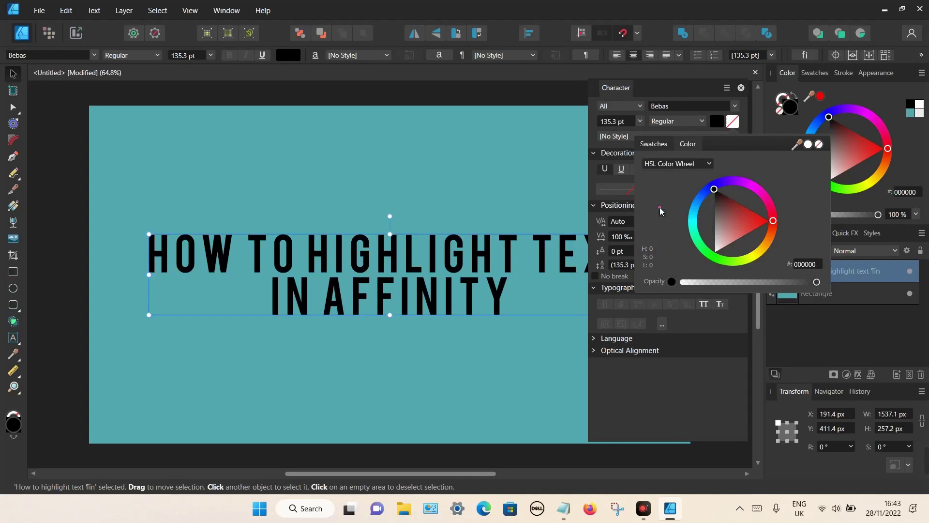
pyautogui.click(699, 164)
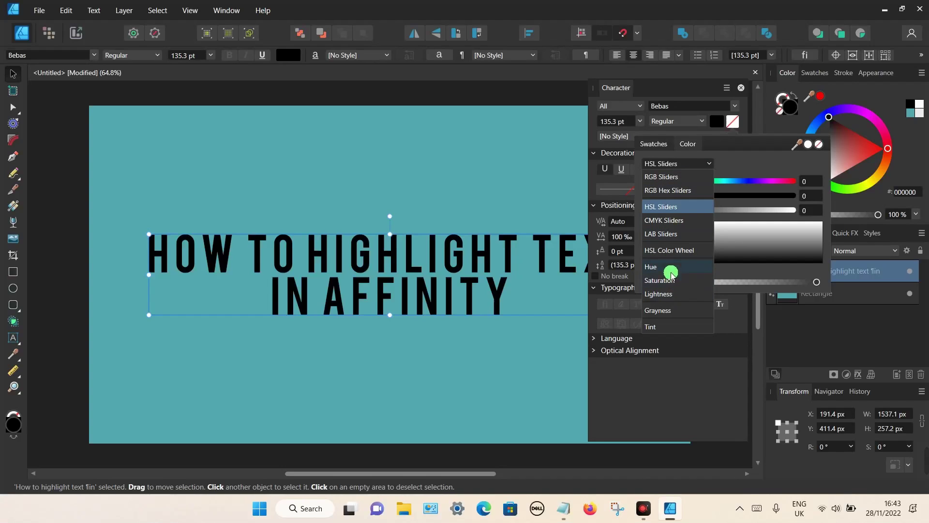
pyautogui.click(670, 254)
pyautogui.moveTo(713, 227); pyautogui.dragTo(714, 254)
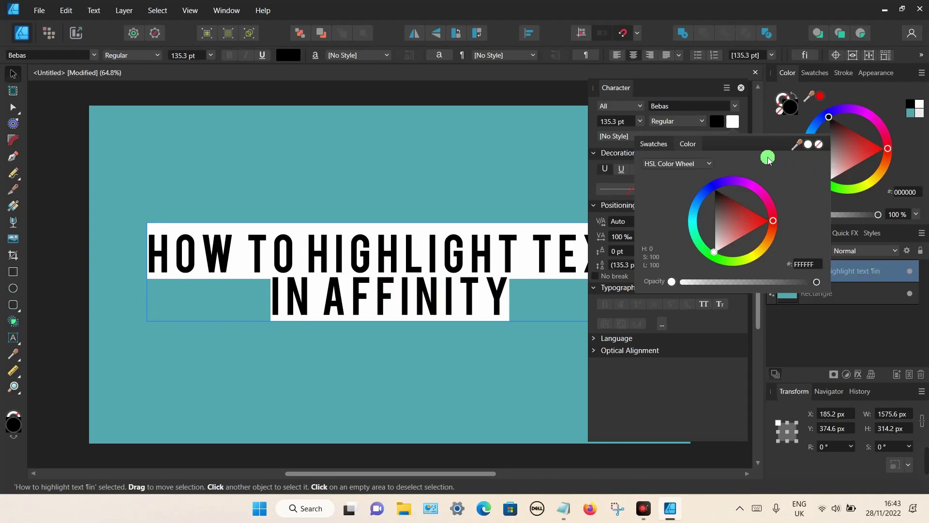
pyautogui.click(741, 89)
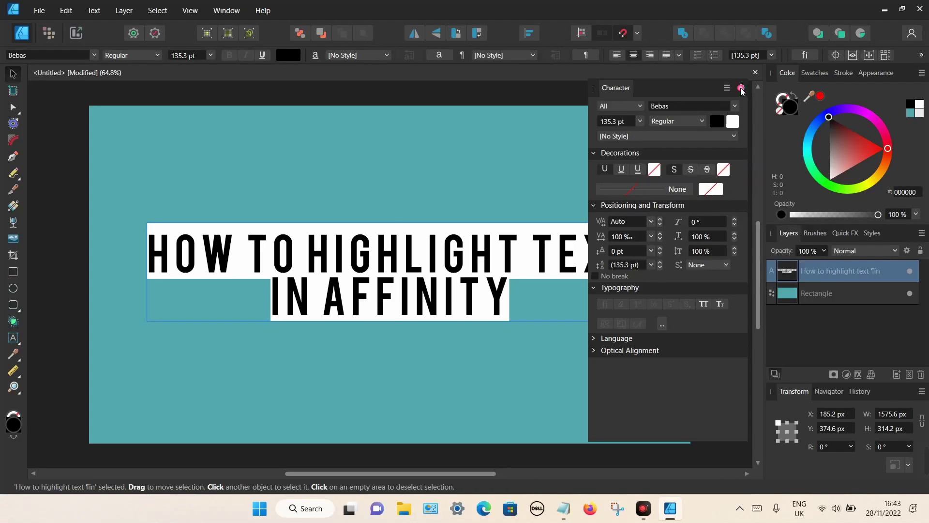
# Insert spaces before IN and after AFFINITY so the white bands extend past the words
pyautogui.click(740, 89)
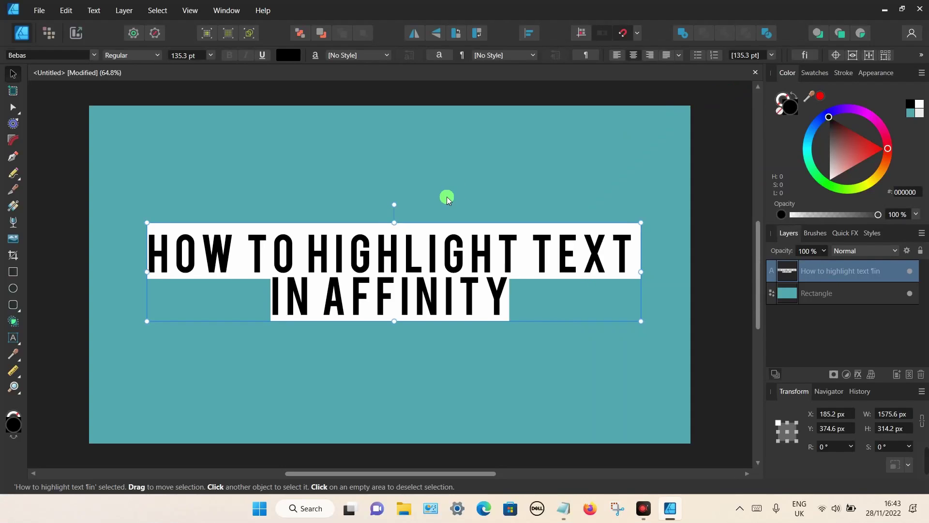
pyautogui.doubleClick(151, 252)
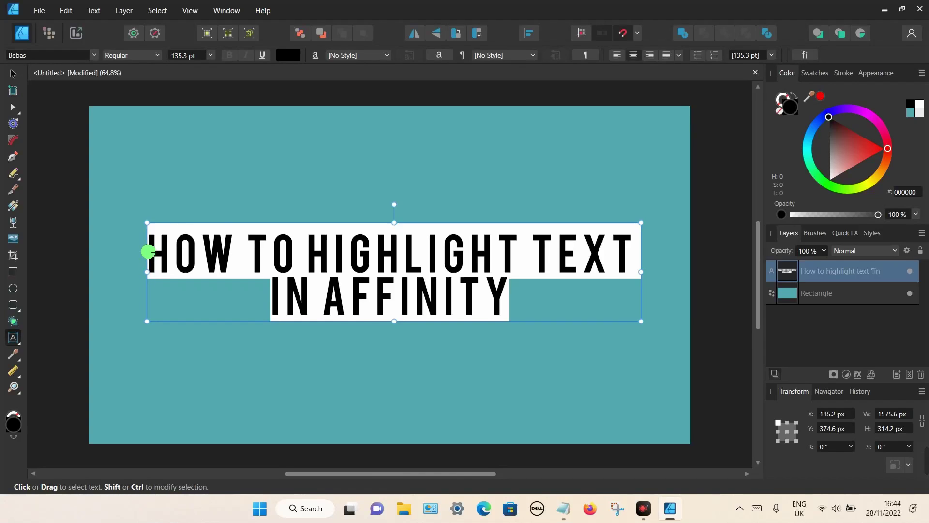
pyautogui.click(271, 293)
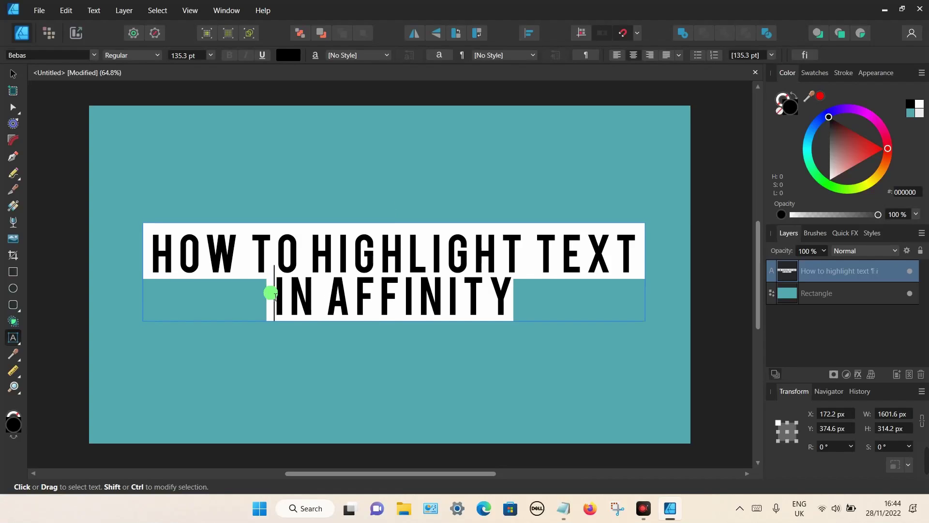
pyautogui.click(519, 303)
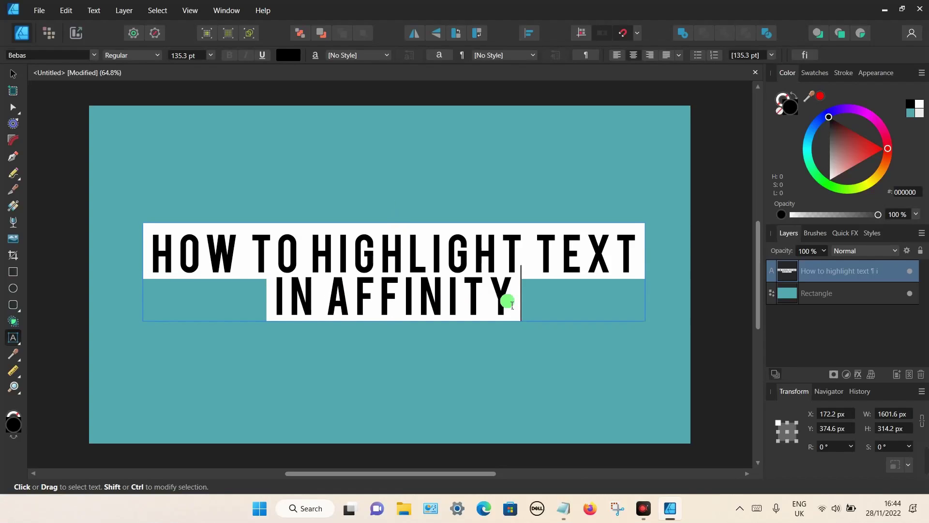
pyautogui.click(13, 74)
# Reselect the title text and open its Layer Effects dialog, dragged aside to show the title
pyautogui.click(310, 376)
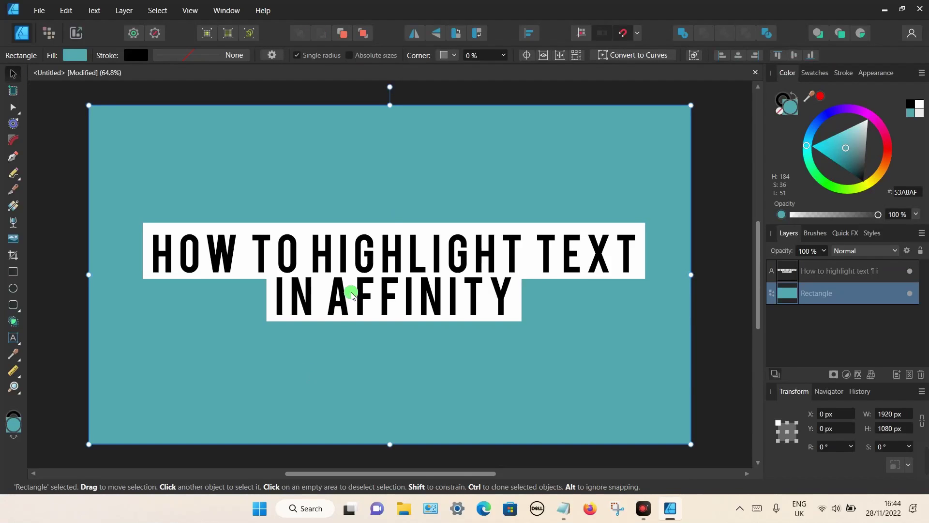
pyautogui.click(352, 293)
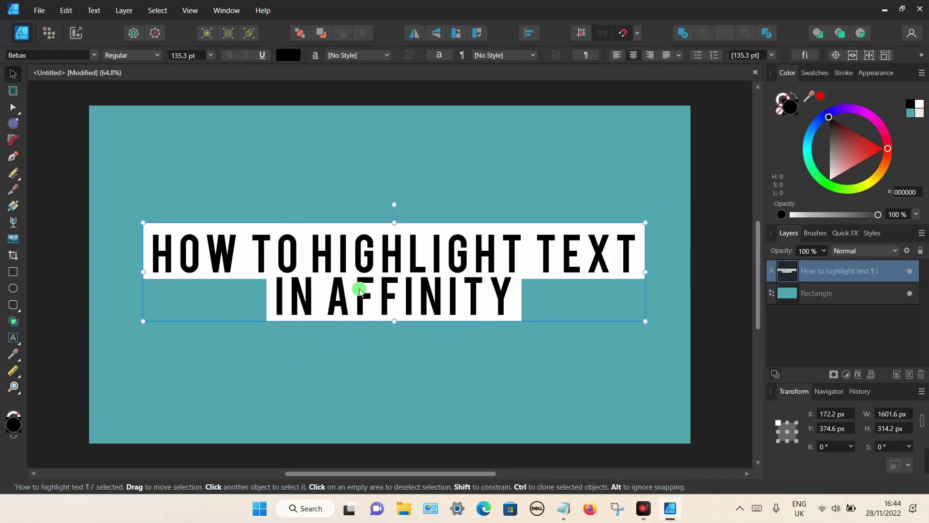
pyautogui.doubleClick(358, 266)
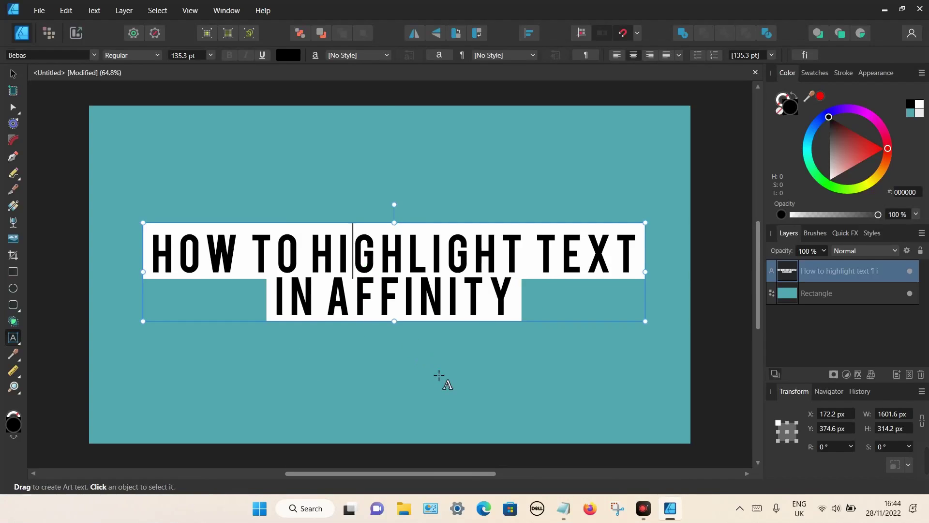
pyautogui.click(544, 323)
pyautogui.click(506, 289)
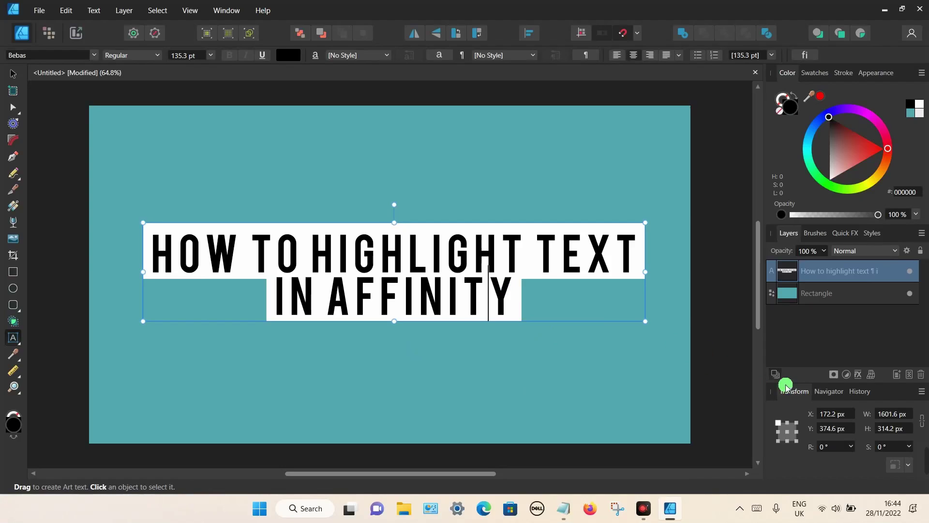
pyautogui.click(858, 374)
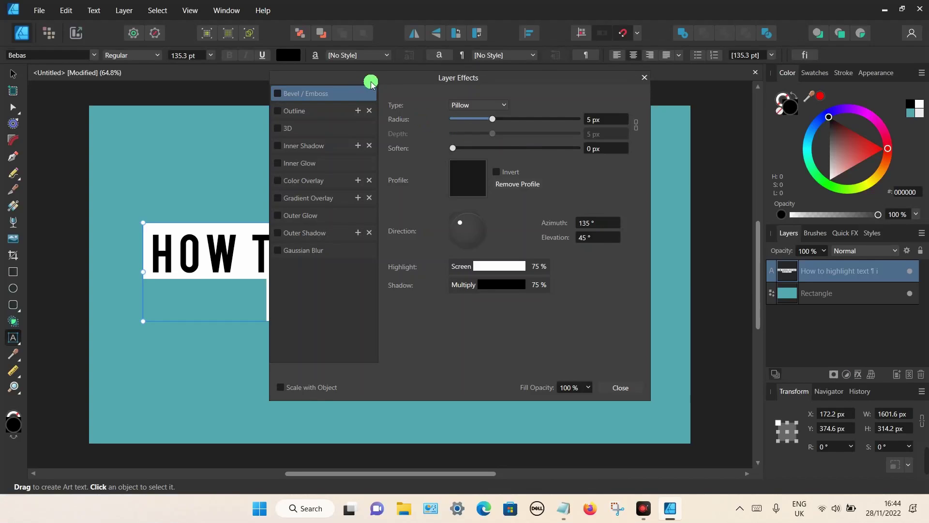
pyautogui.moveTo(370, 81); pyautogui.dragTo(649, 120)
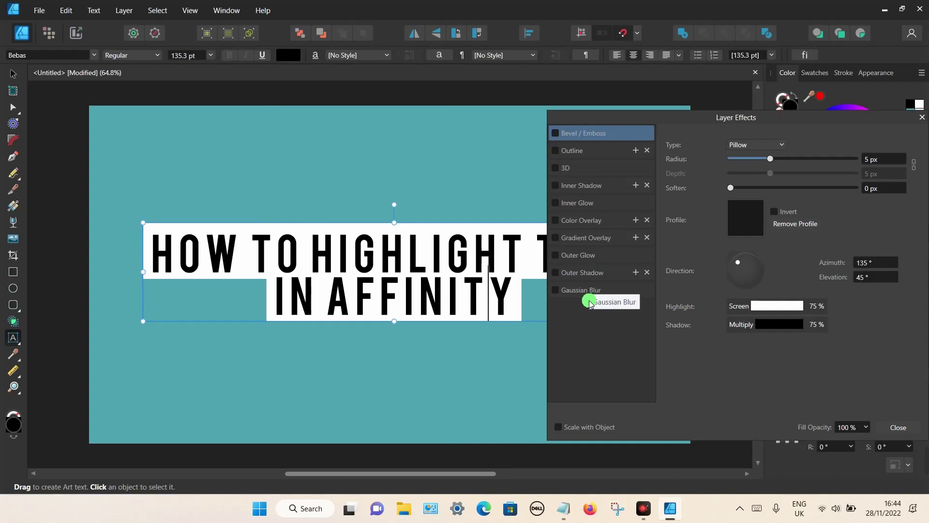
# Enable the Outline effect and set its radius to 19.2 px
pyautogui.click(562, 151)
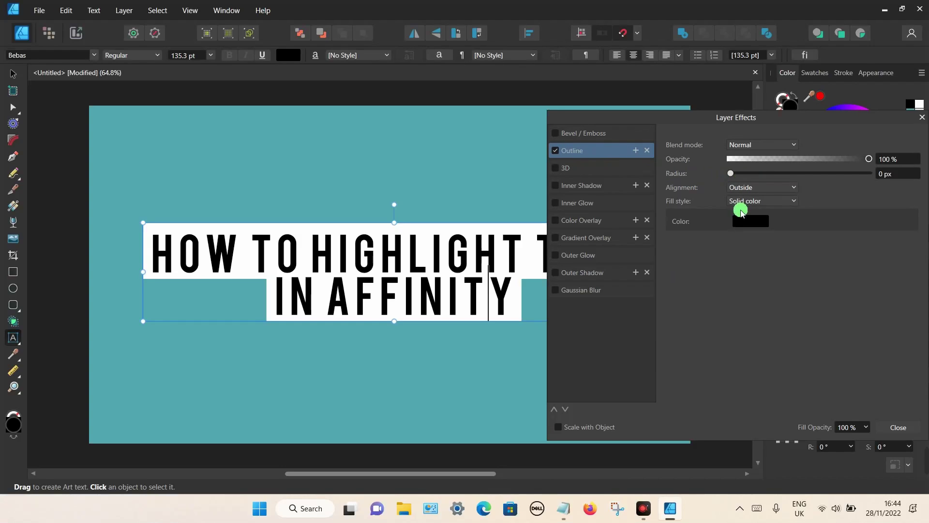
pyautogui.moveTo(730, 174); pyautogui.dragTo(805, 174)
pyautogui.moveTo(624, 121)
pyautogui.mouseDown()
pyautogui.moveTo(752, 139)
pyautogui.moveTo(606, 120)
pyautogui.mouseUp()
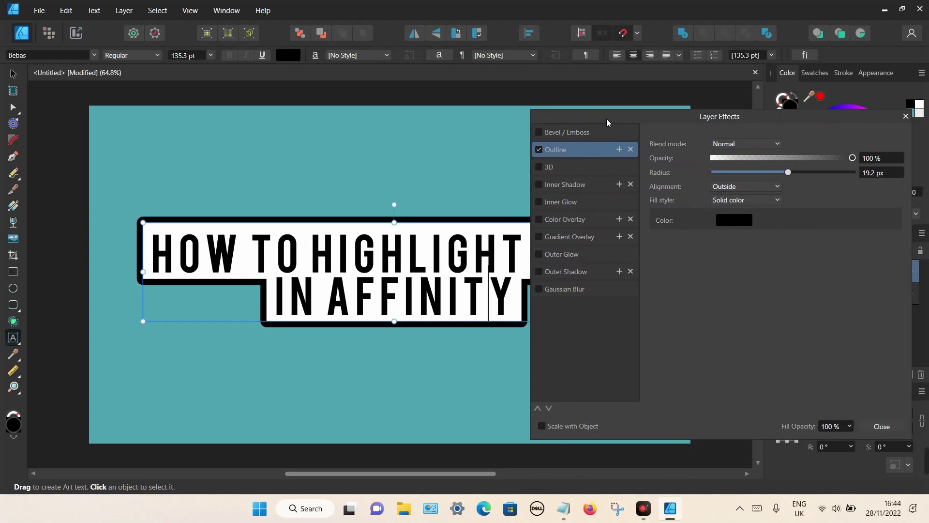
# Make the outline fill a gradient and change its right stop from white to red CC3030
pyautogui.click(729, 200)
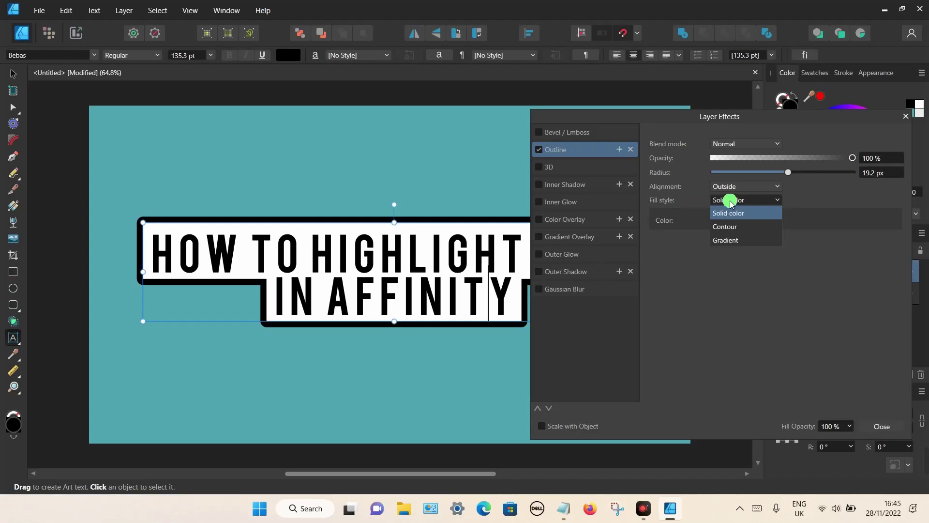
pyautogui.click(728, 241)
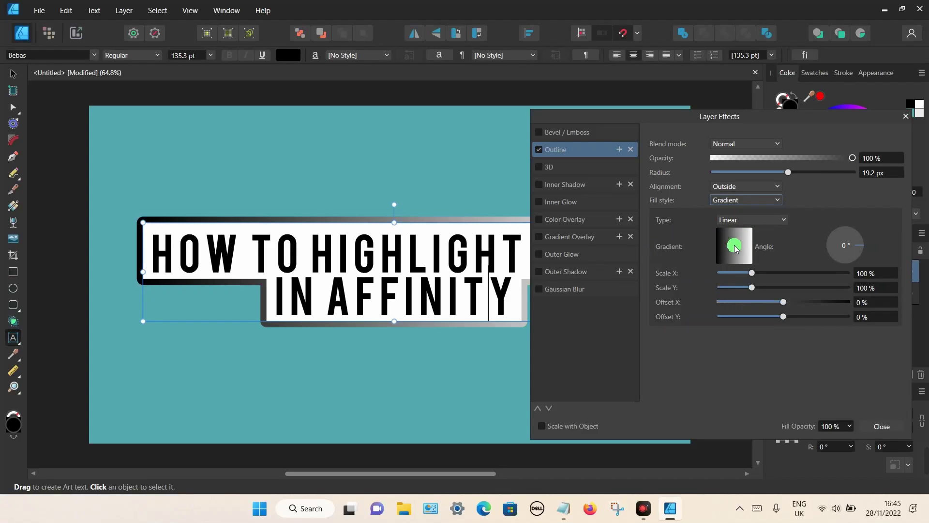
pyautogui.click(734, 247)
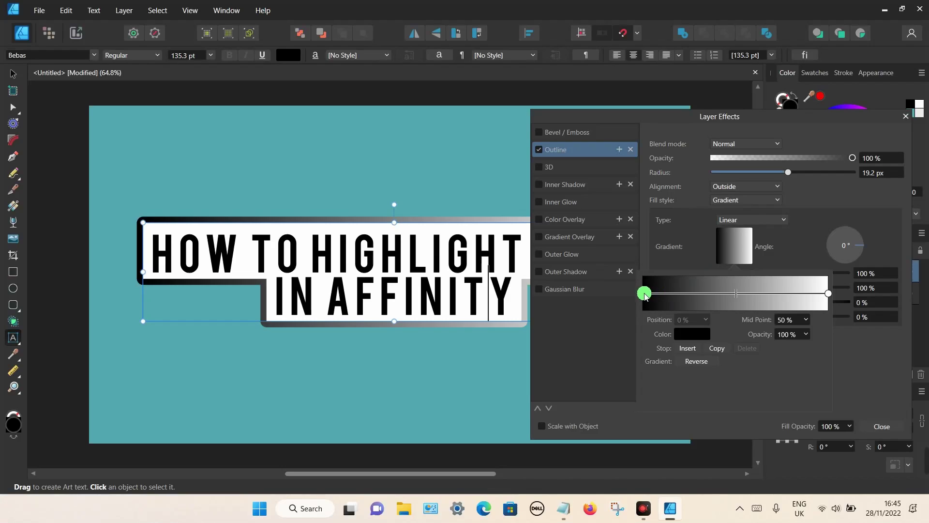
pyautogui.click(828, 294)
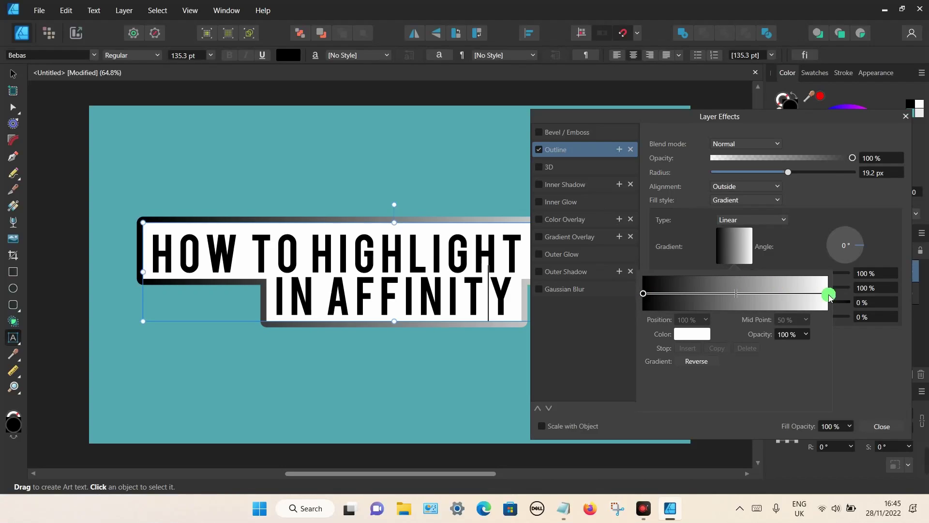
pyautogui.click(694, 334)
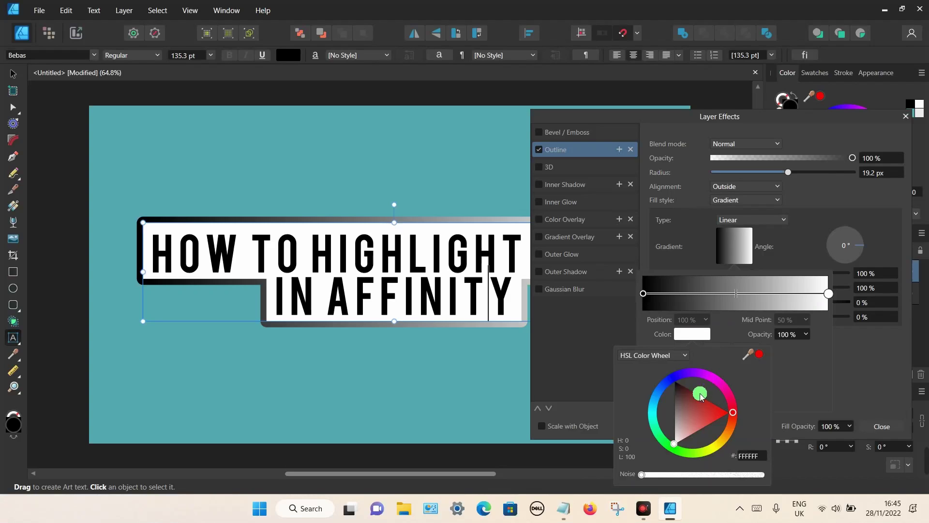
pyautogui.click(708, 414)
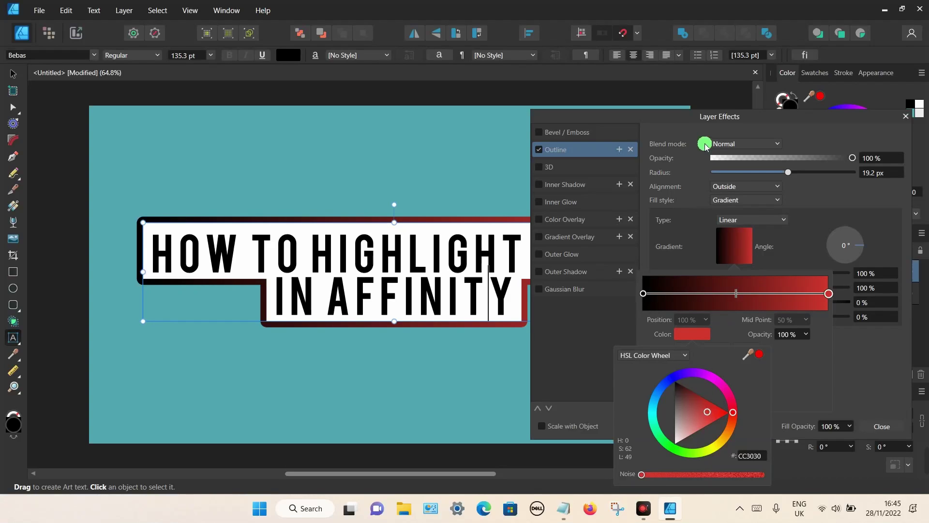
pyautogui.click(632, 119)
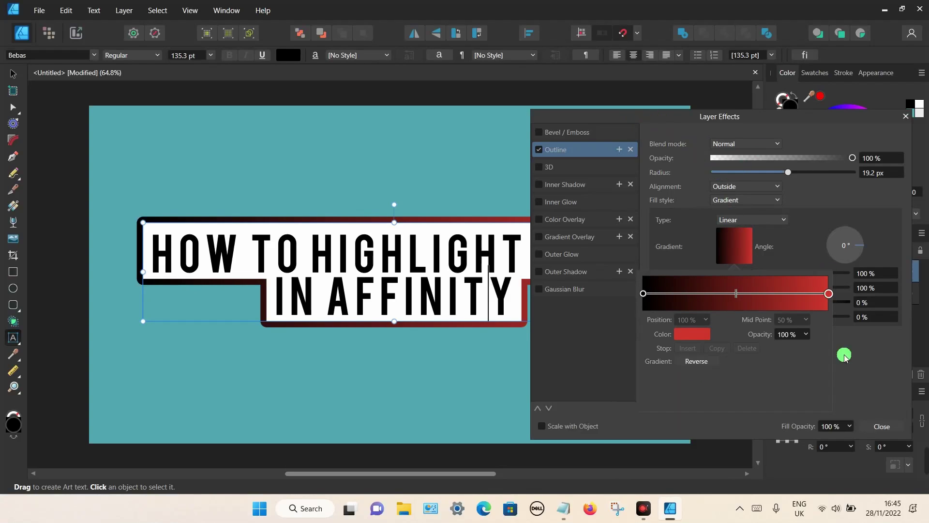
pyautogui.click(881, 426)
# Enable a white Outer Glow in the title's Layer Effects and widen its radius to 100 px
pyautogui.click(881, 425)
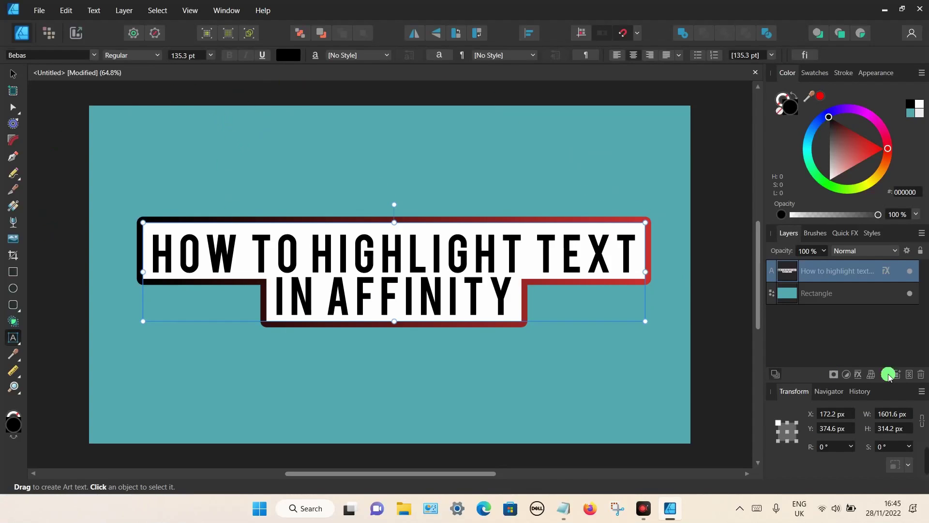
pyautogui.click(858, 374)
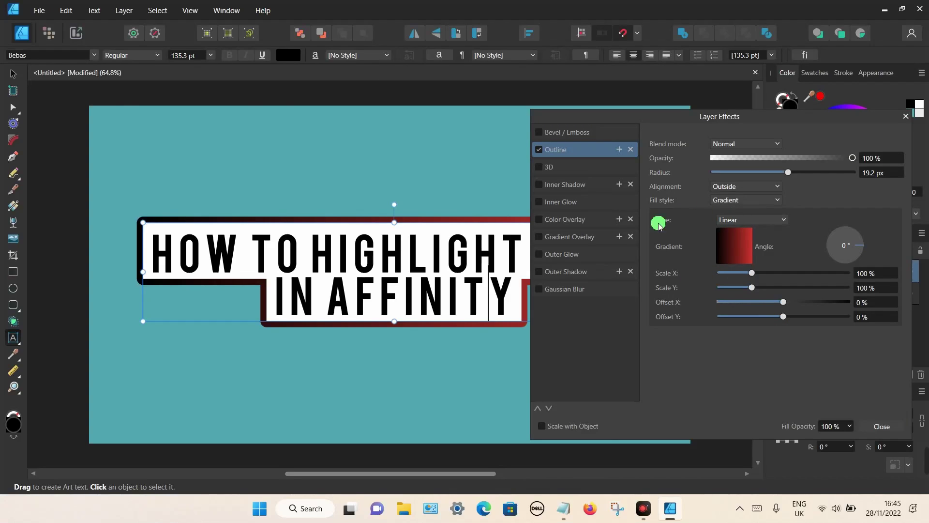
pyautogui.click(569, 256)
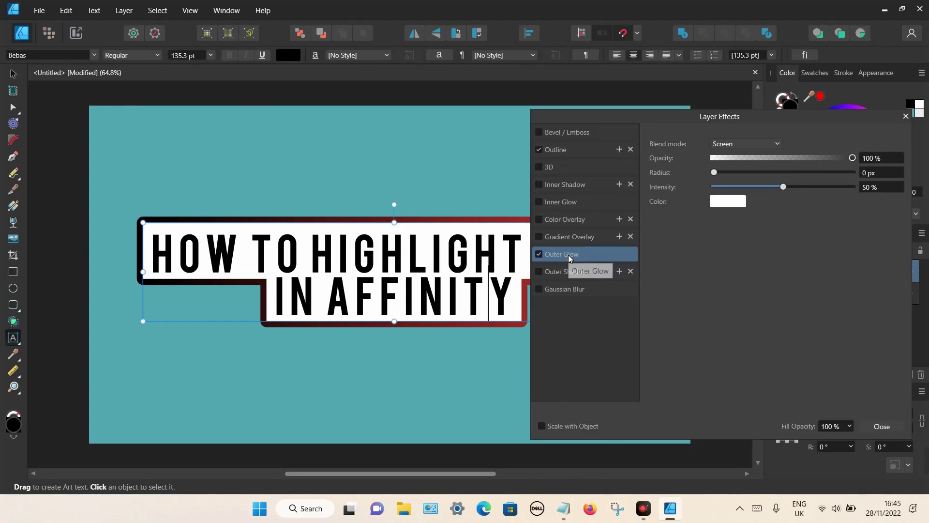
pyautogui.click(735, 173)
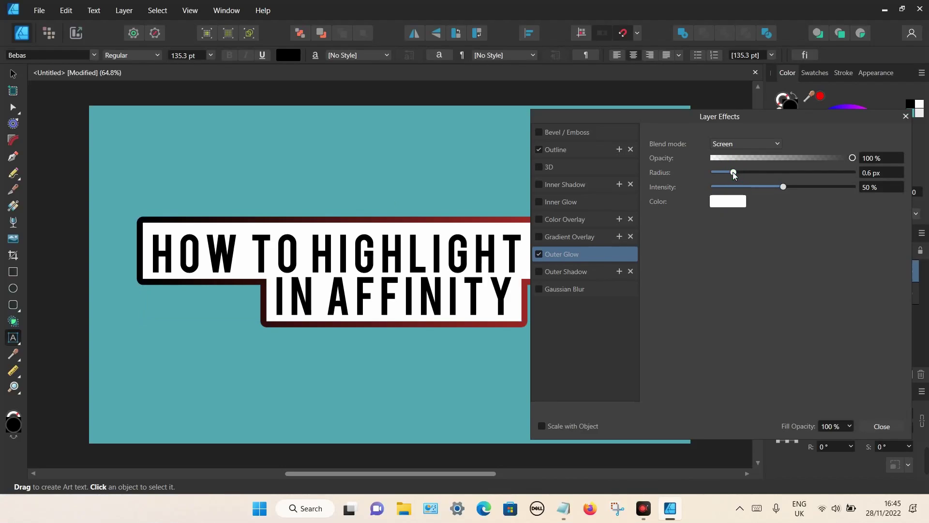
pyautogui.moveTo(788, 174); pyautogui.dragTo(861, 179)
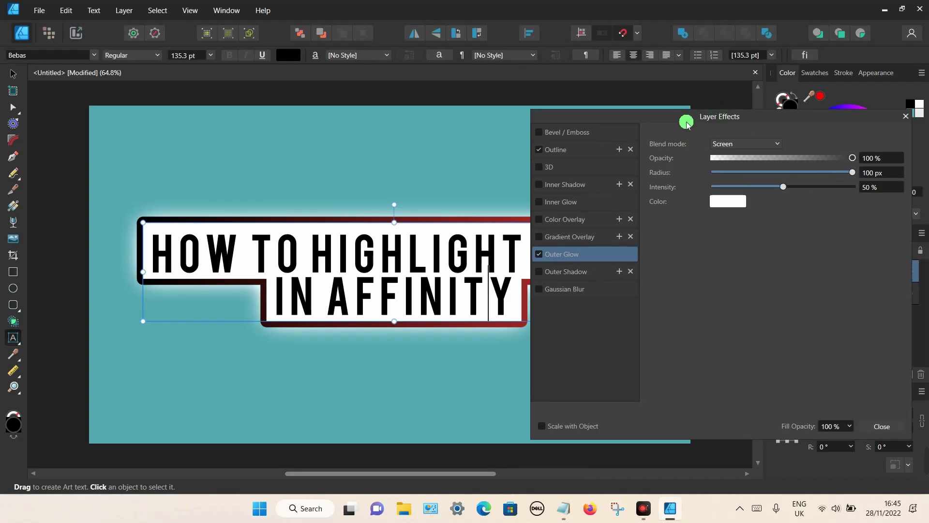
pyautogui.moveTo(684, 121); pyautogui.dragTo(642, 103)
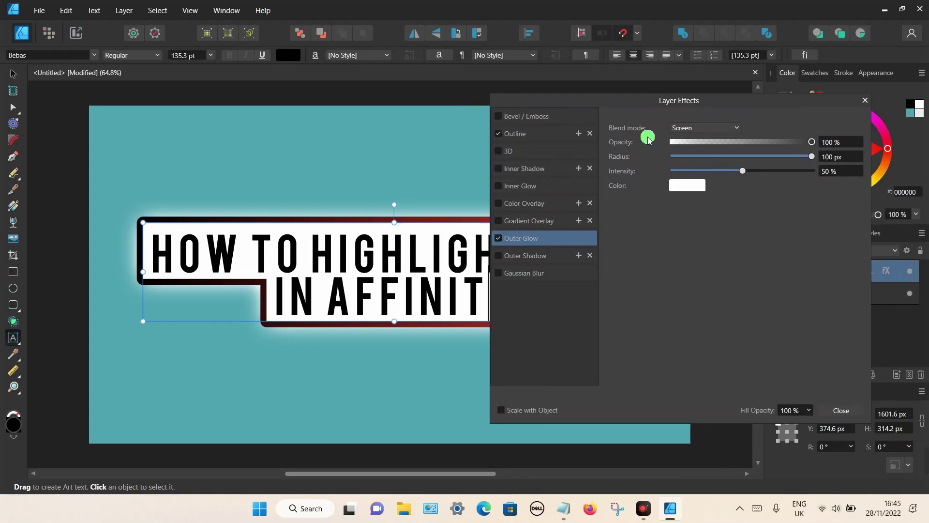
# Dismiss Layer Effects and click the teal background with the Move tool to preview the title
pyautogui.click(865, 100)
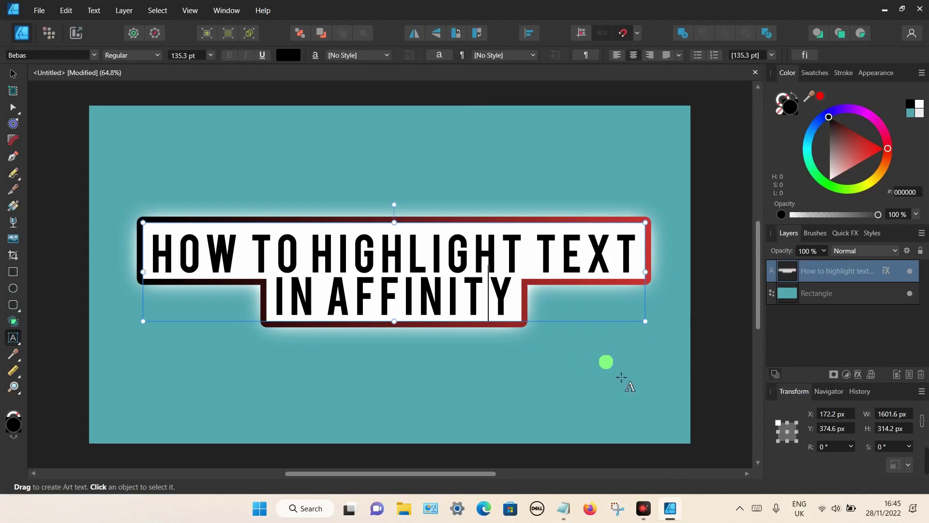
pyautogui.click(13, 74)
pyautogui.click(106, 124)
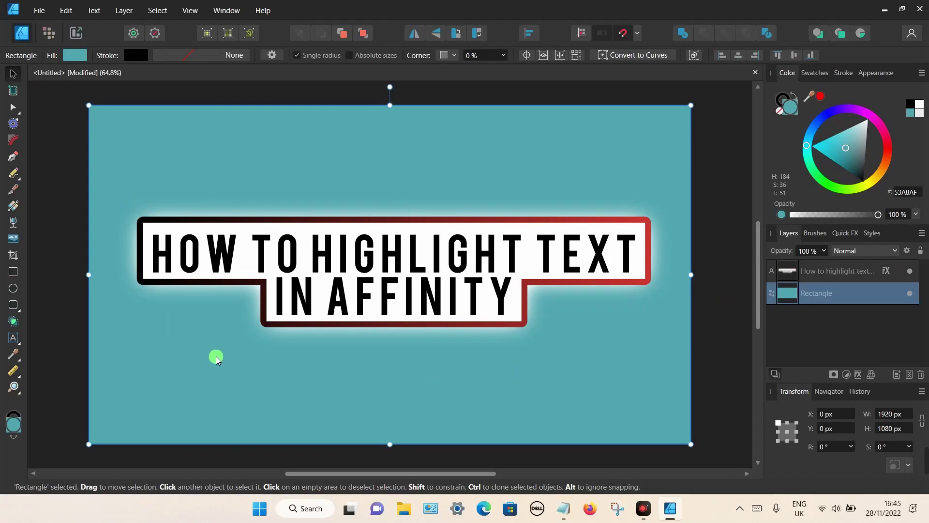